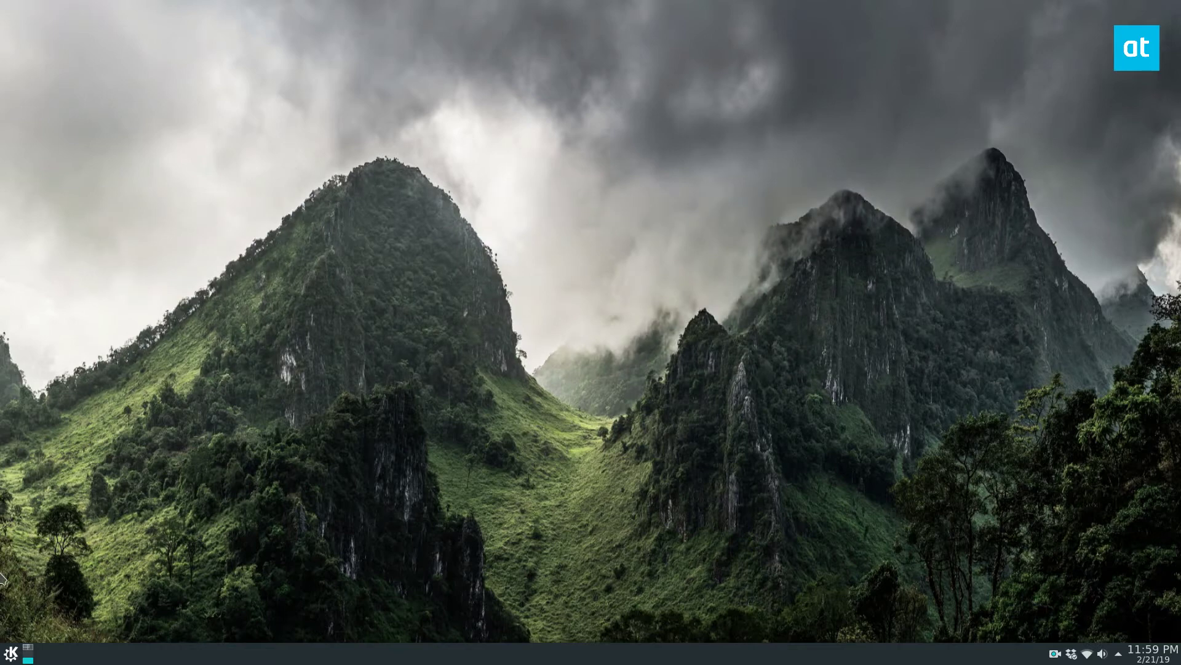
Open the K application launcher to show the Settings category entries
click(11, 653)
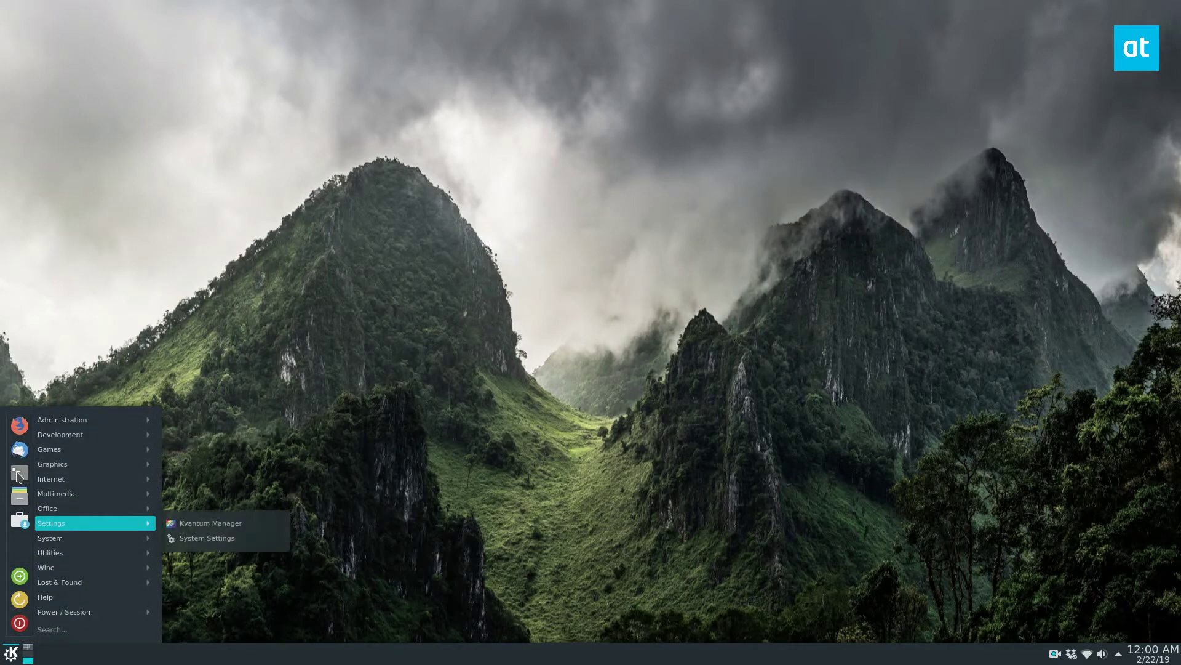
Run 'sudo snap install odio' in Konsole, which reports odio is already installed
click(213, 523)
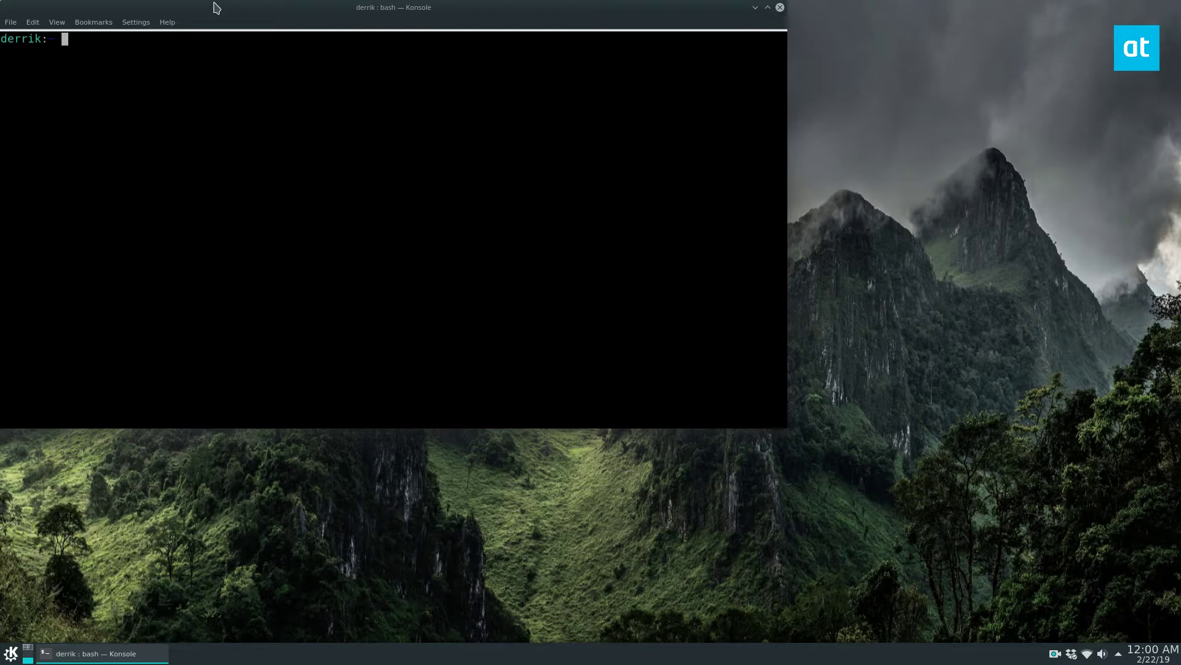
mouse_move(238, 12)
mouse_down()
mouse_move(323, 51)
mouse_move(347, 81)
mouse_up()
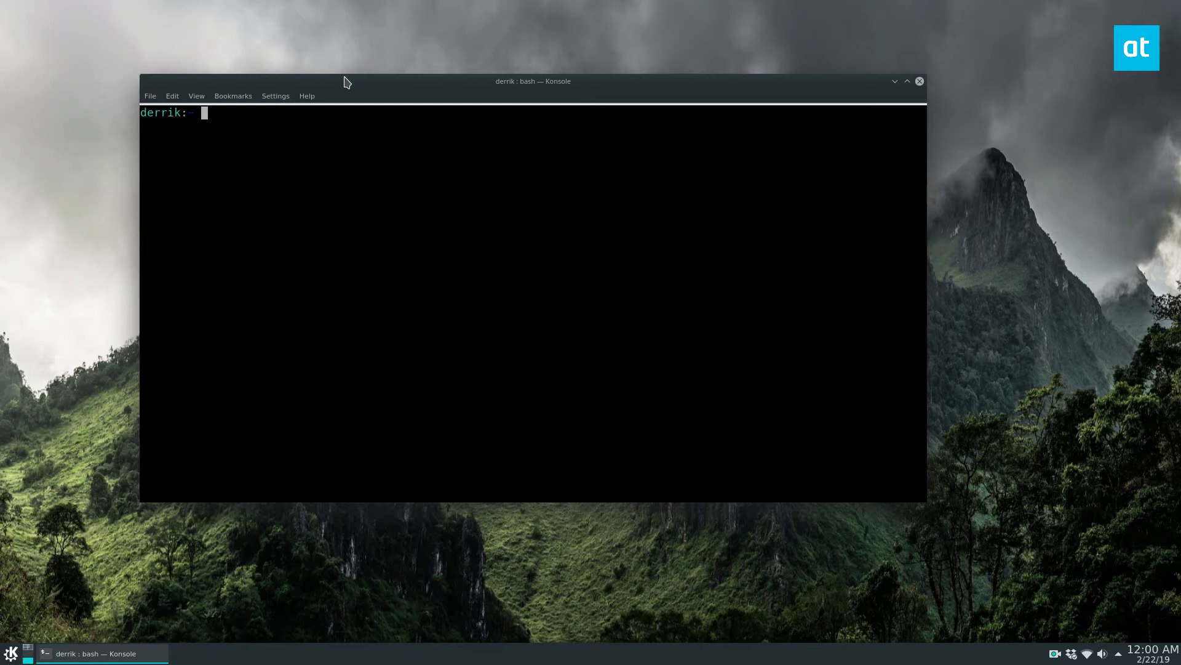
text(sudo snap install odi)
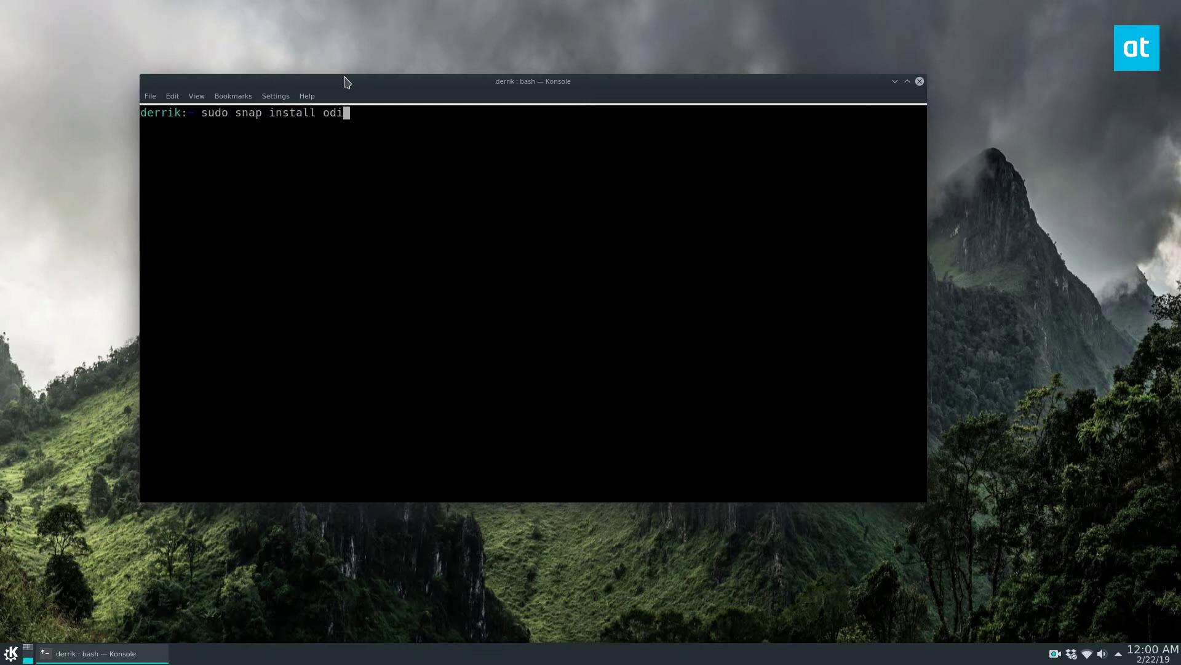
text(o)
key(Return)
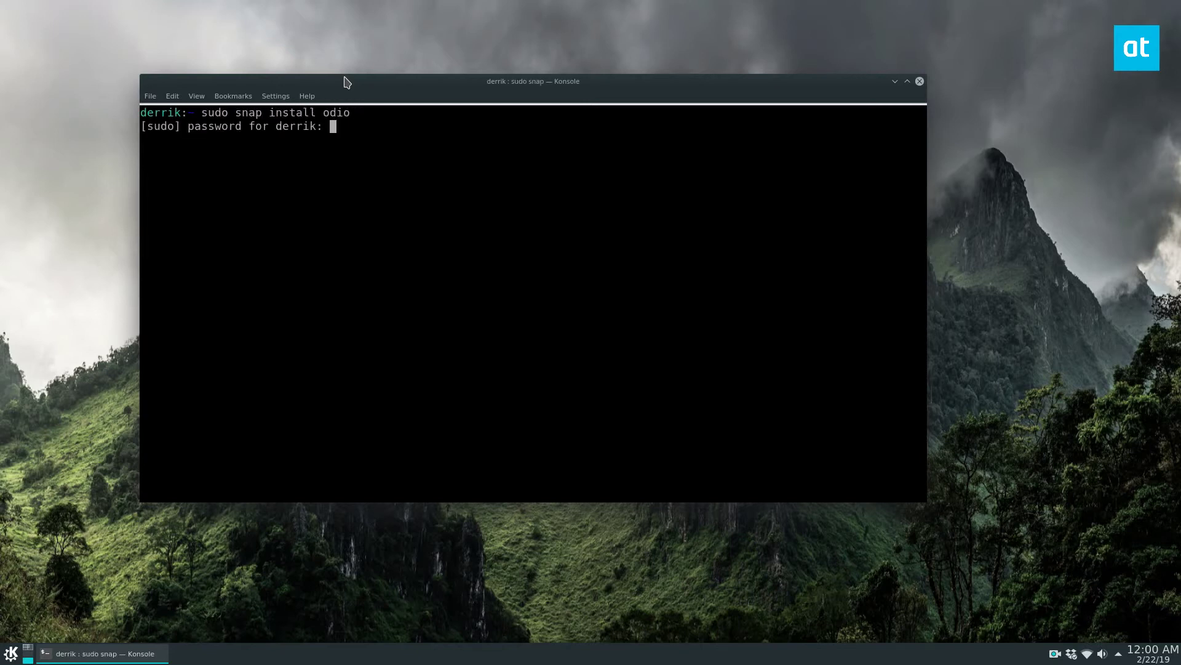
key(Return)
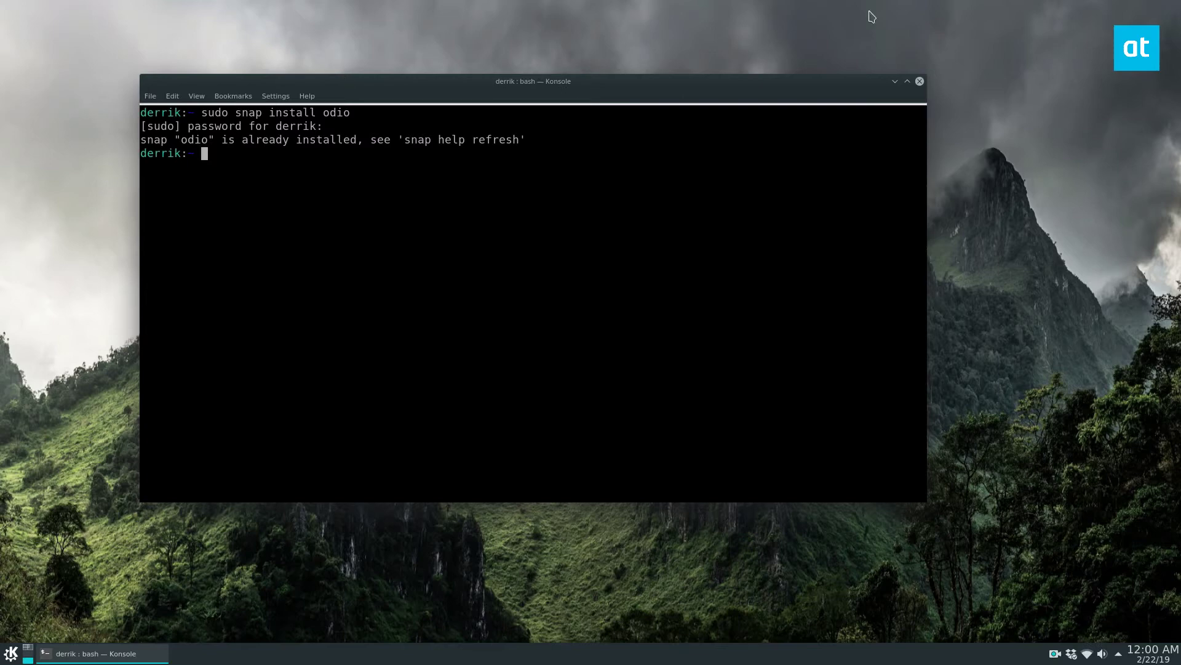
drag(559, 126, 143, 139)
Minimize Konsole and launch Odio by searching 'odio' in the launcher
click(894, 81)
key(super)
text(odio)
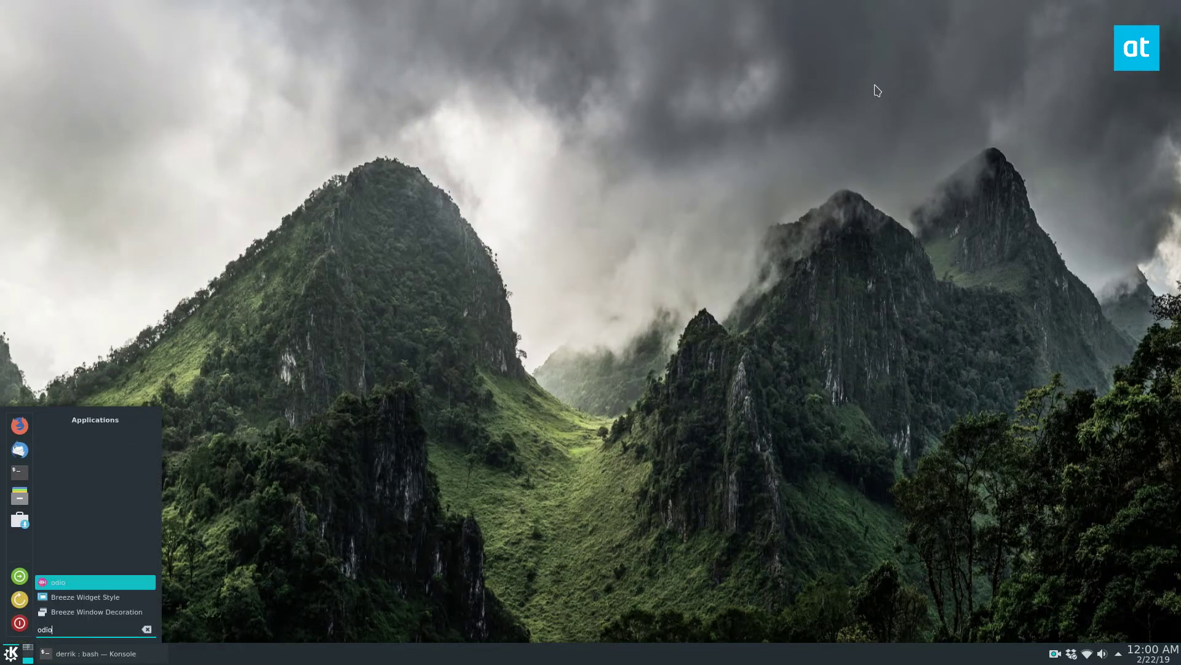
key(Return)
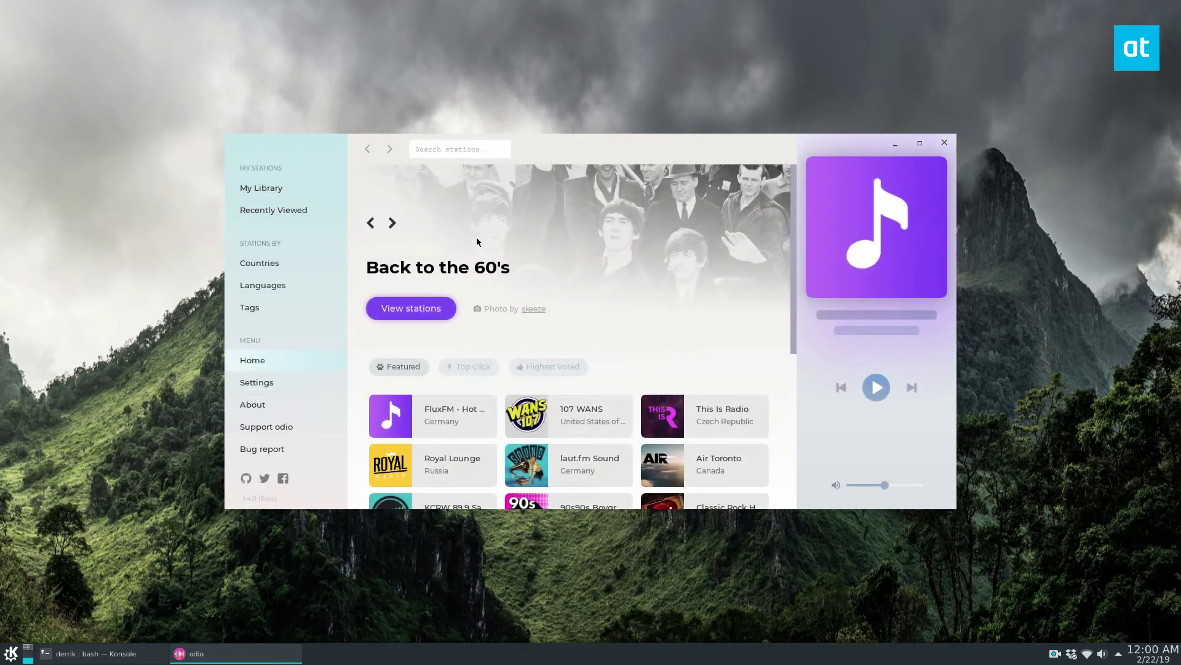
Maximize Odio, show 'Browse top rock stations', then view Top Click, Highest Voted and Featured
click(920, 142)
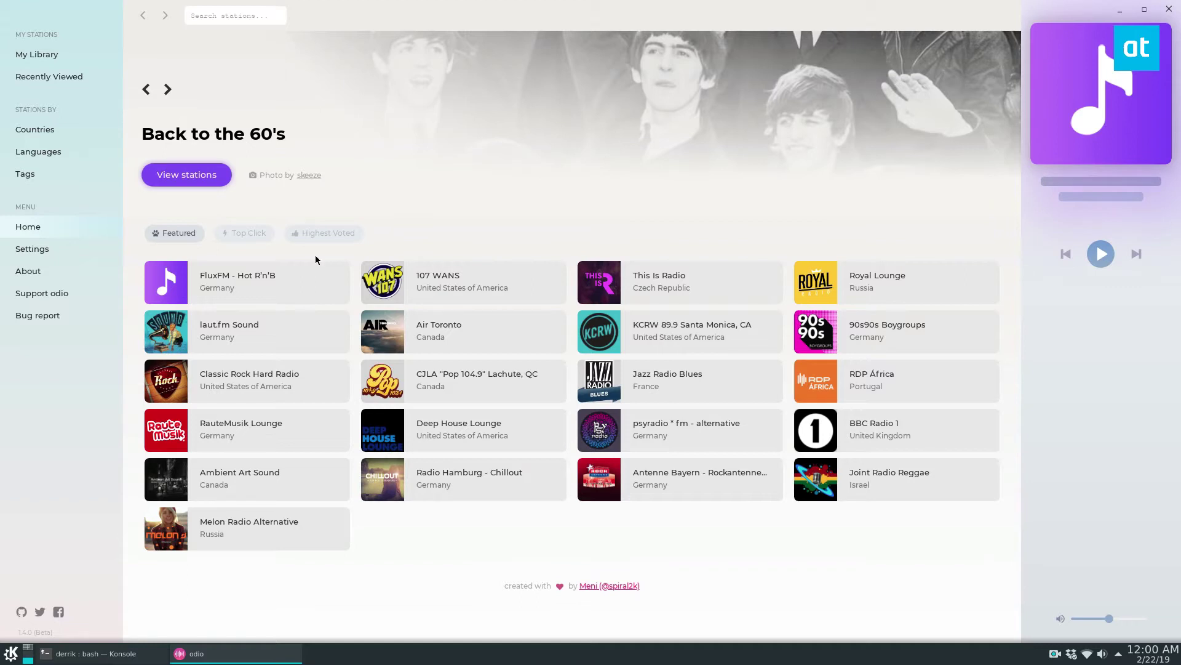
click(167, 88)
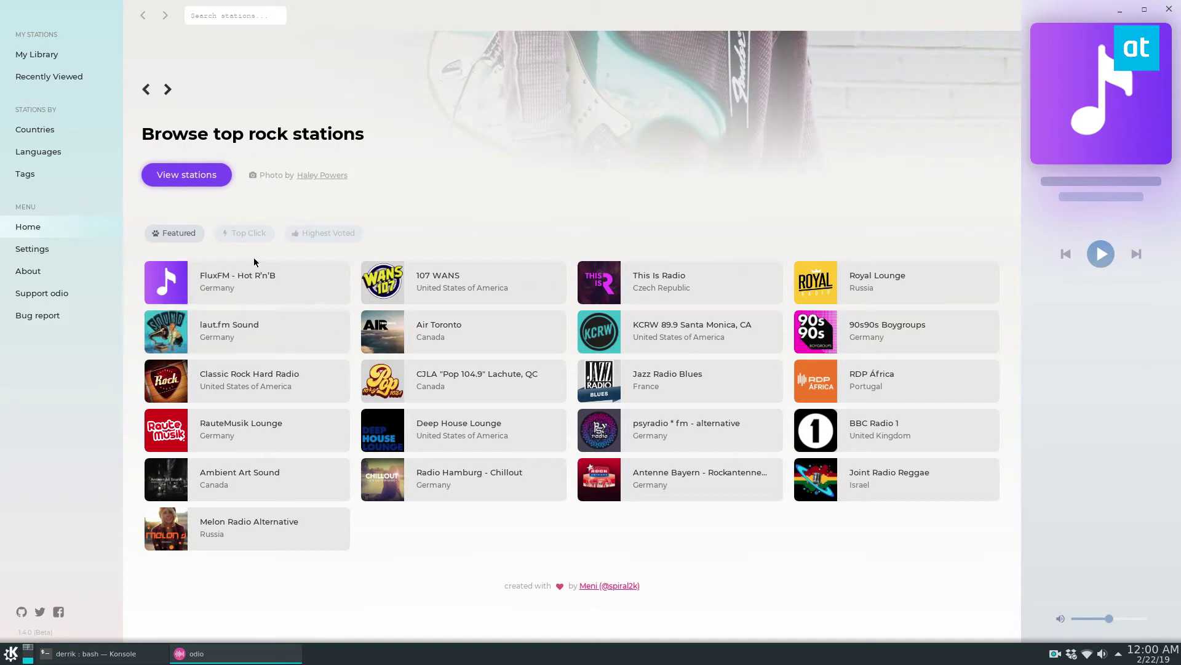
click(246, 233)
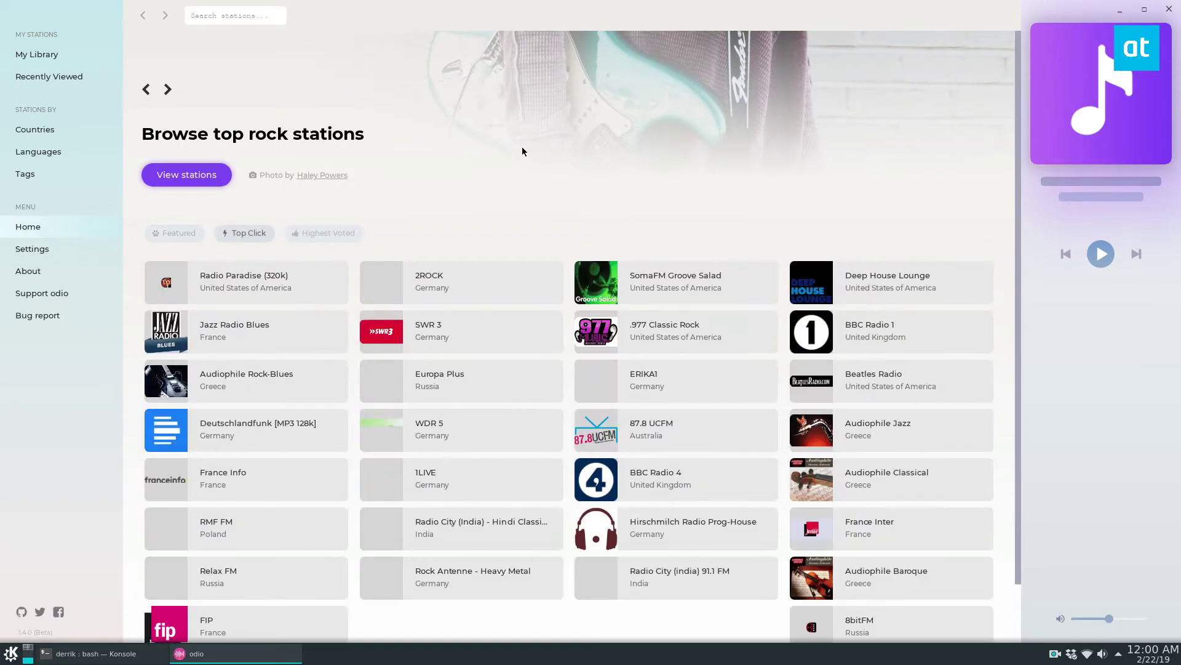
scroll(372, 324, down, 2)
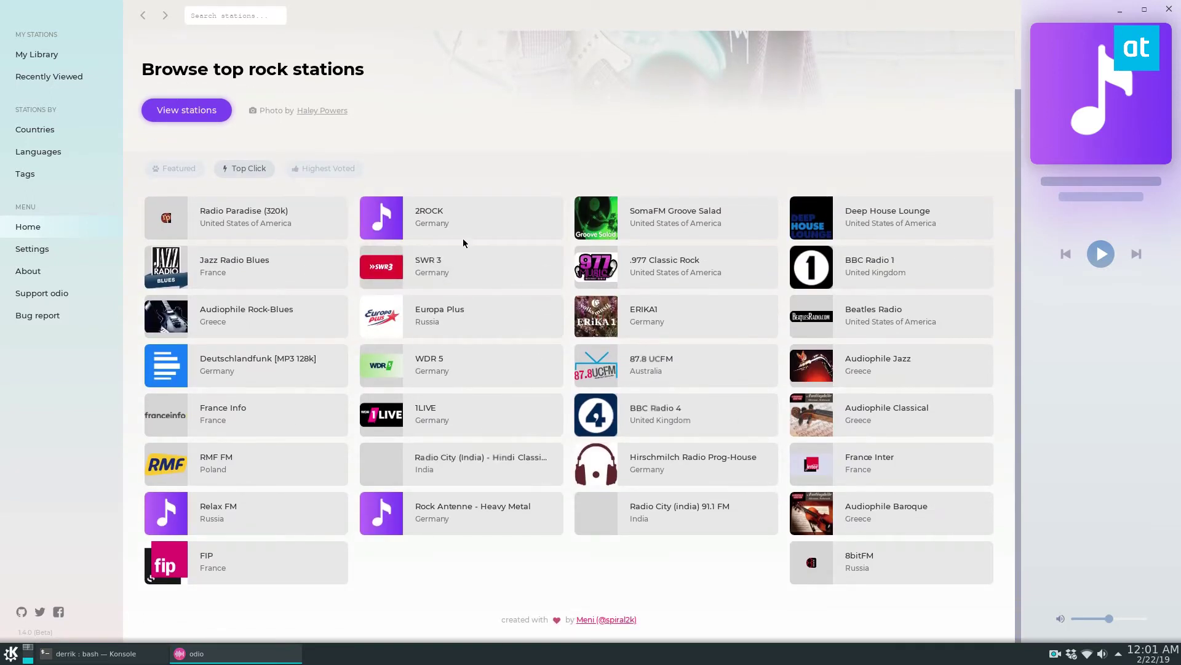
click(323, 168)
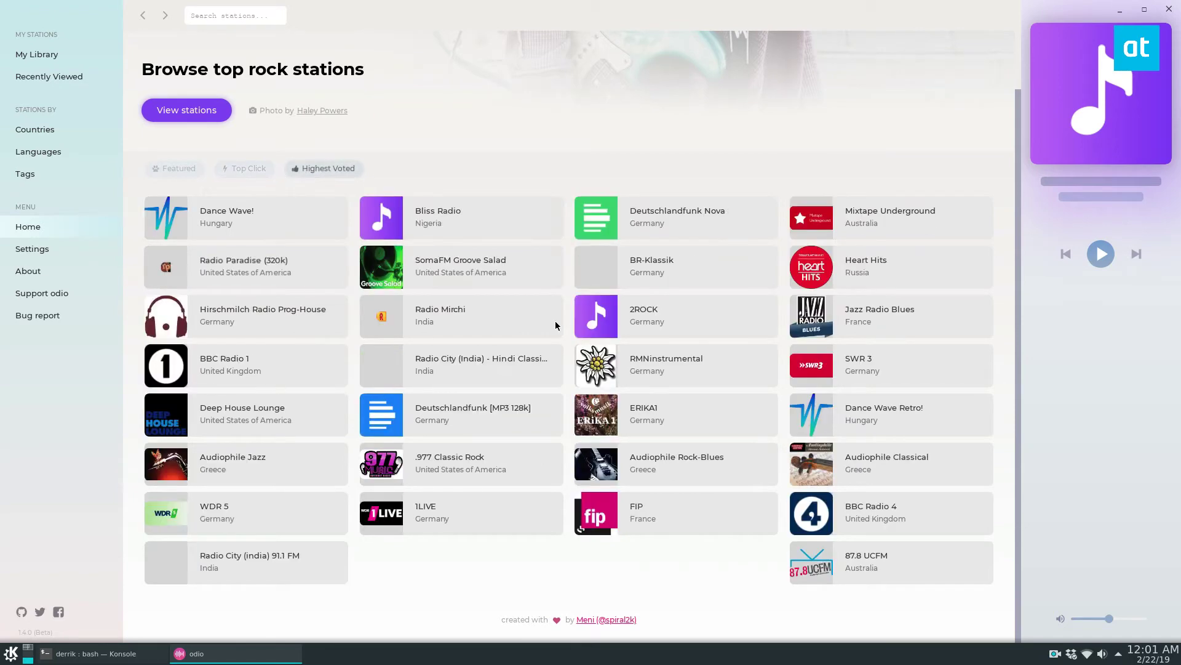
click(175, 169)
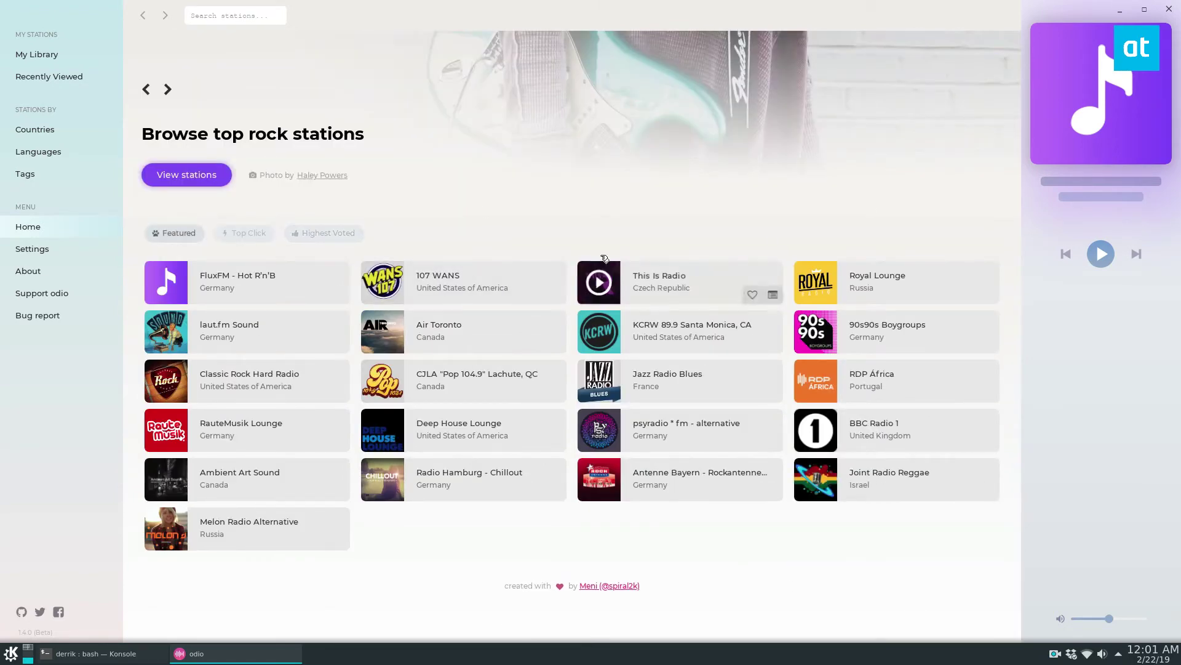
mouse_move(830, 446)
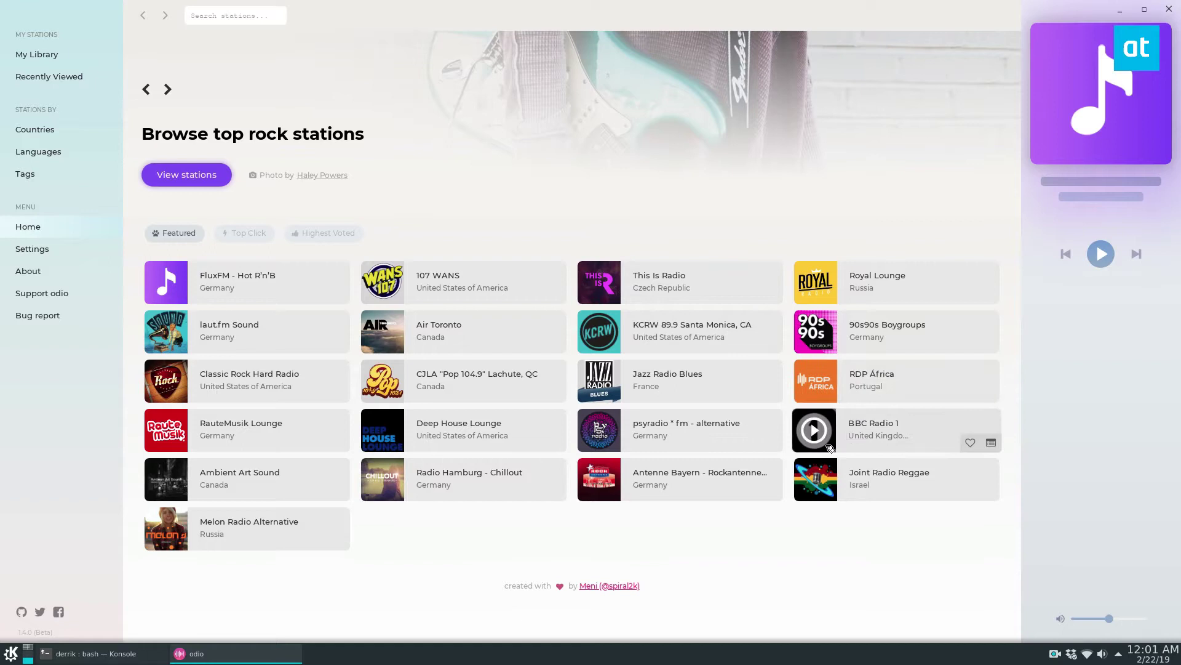
Play BBC Radio 1 at lowered volume, then save RMF FM from Top Click
click(849, 434)
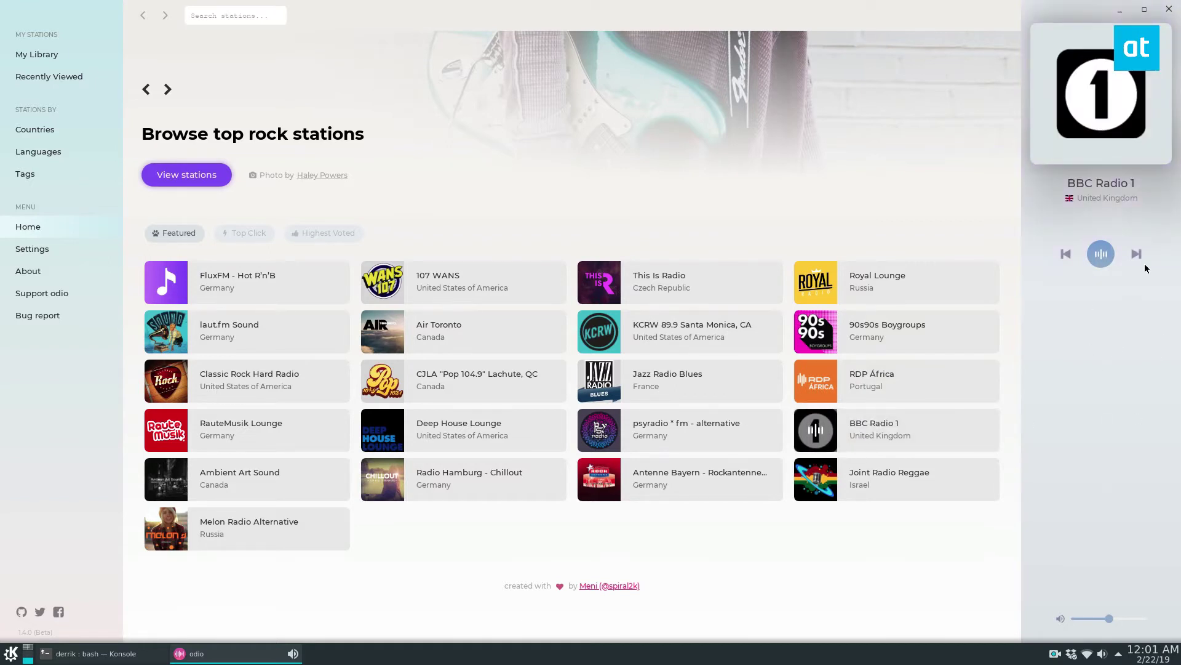
drag(1109, 618, 1116, 619)
drag(1101, 619, 1081, 619)
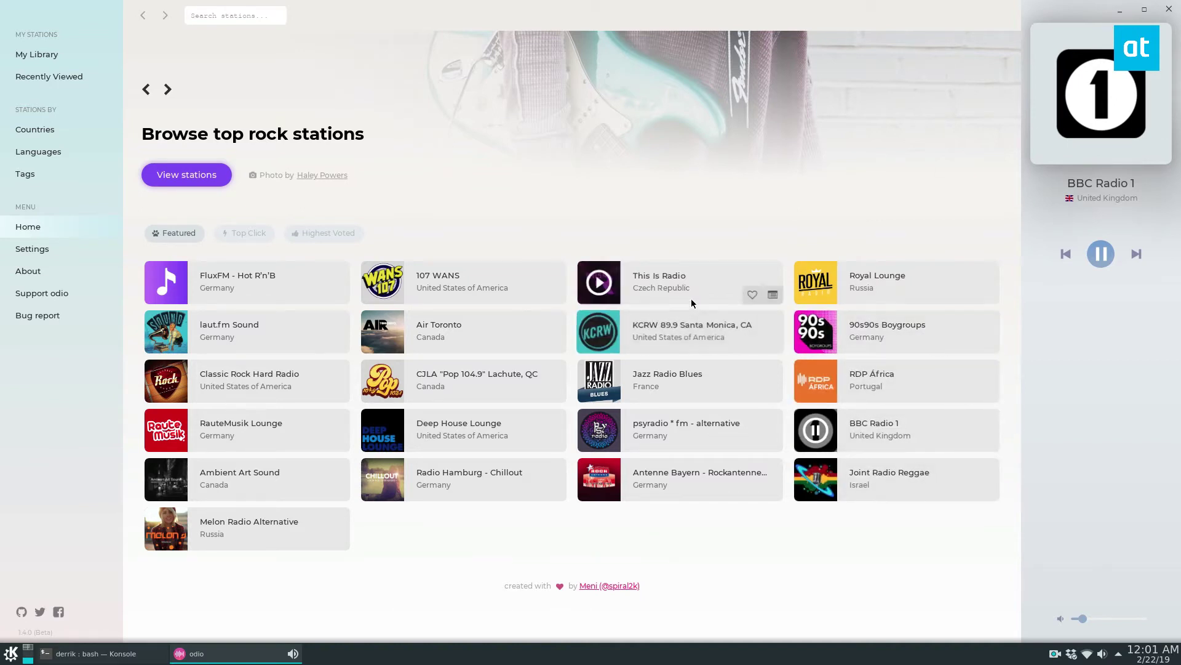
click(257, 234)
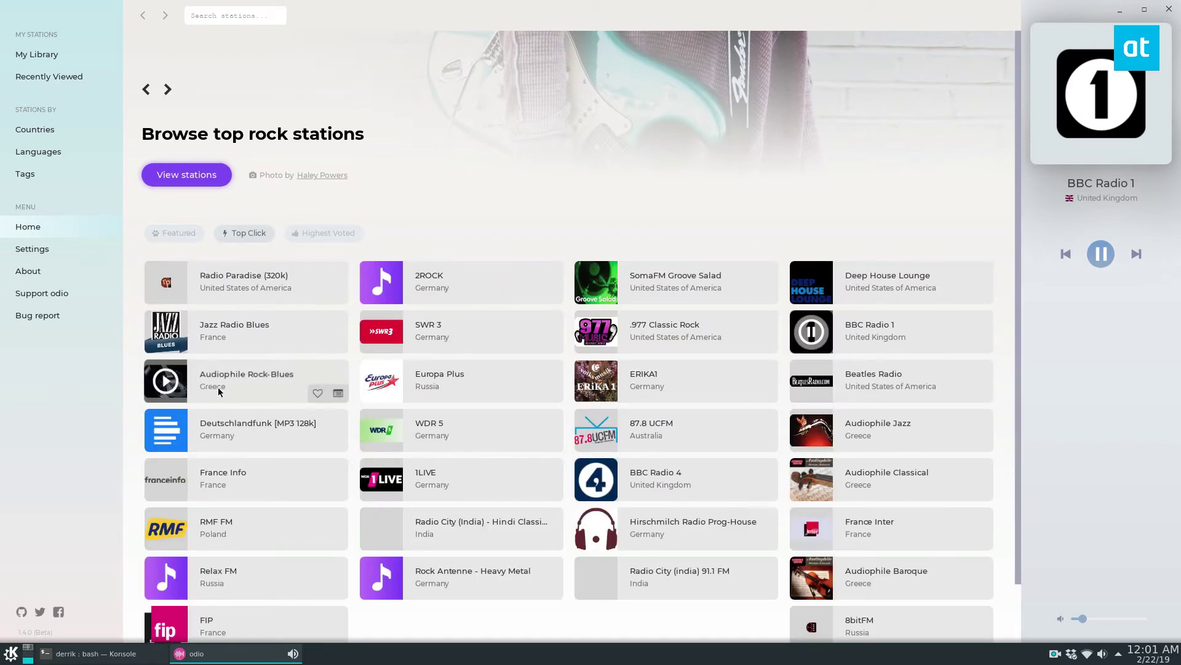
scroll(266, 486, down, 1)
click(320, 508)
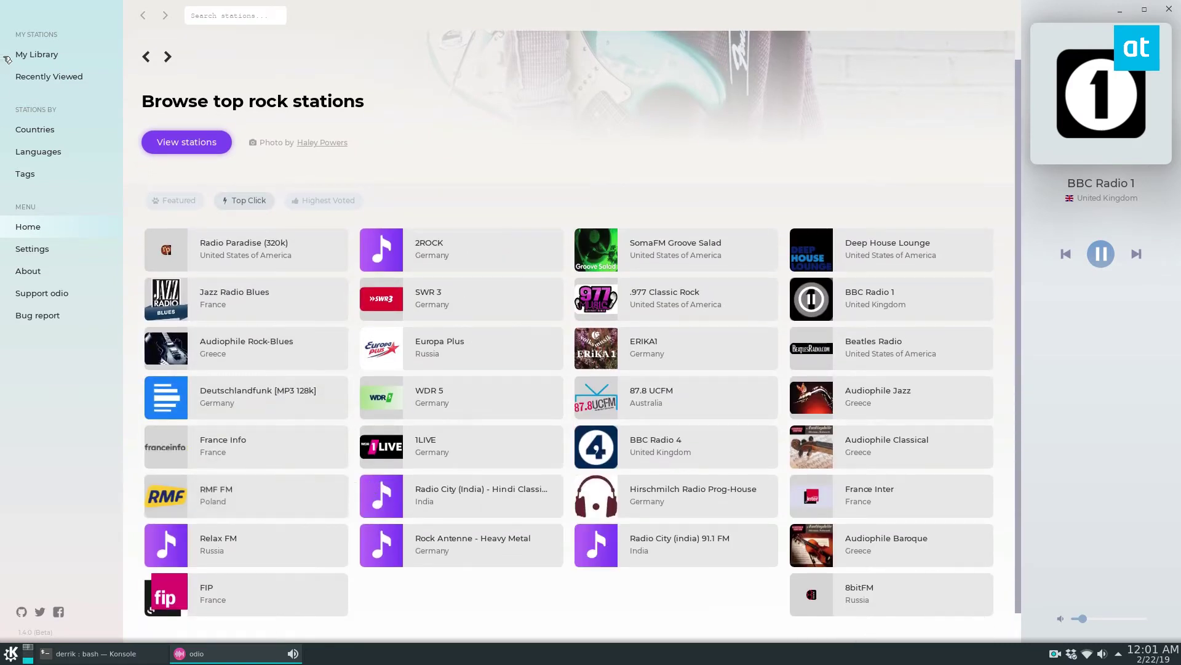
Pause BBC Radio 1 from My Library, then browse Countries, Australia and Languages
click(37, 54)
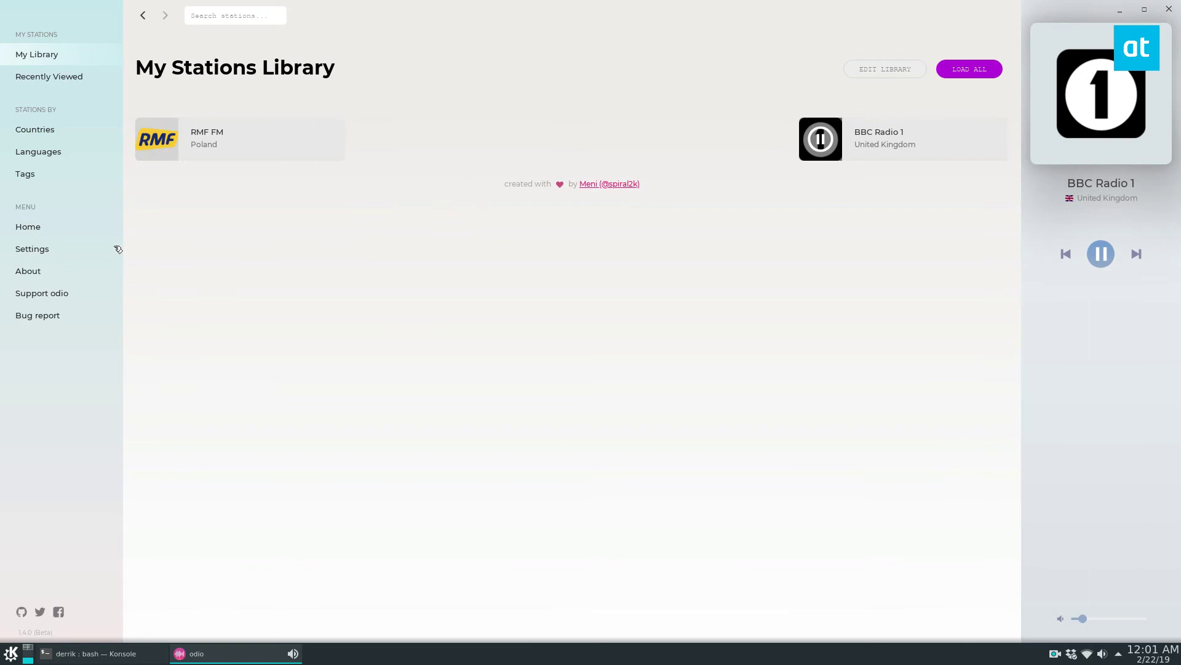
click(820, 139)
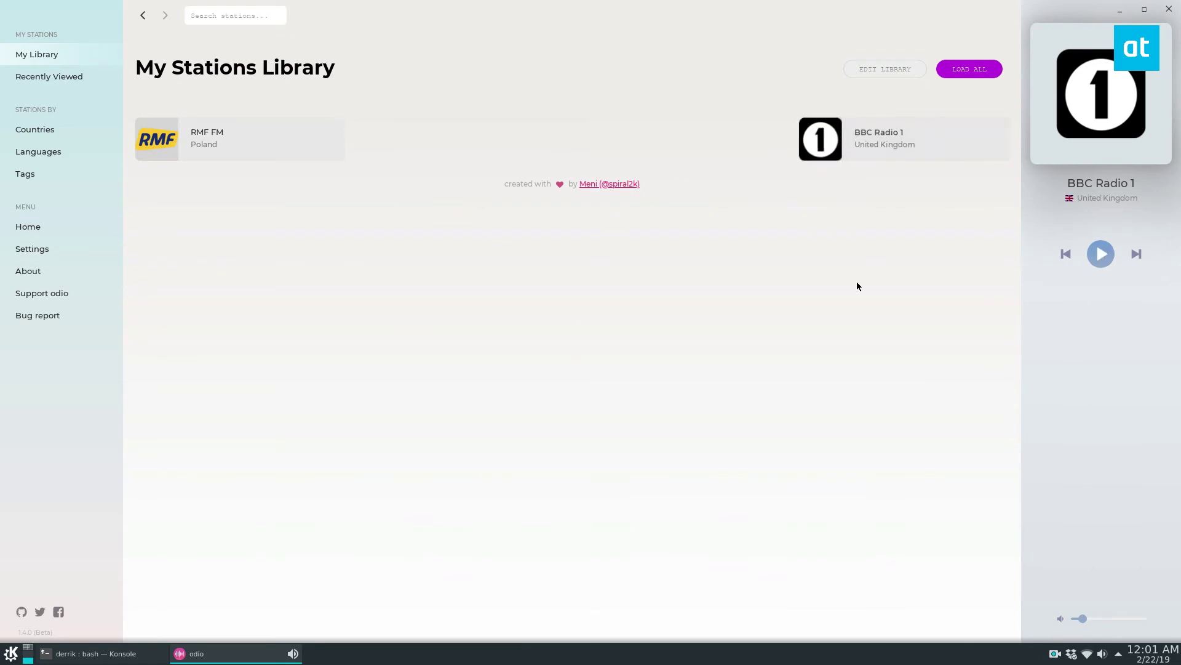
click(39, 129)
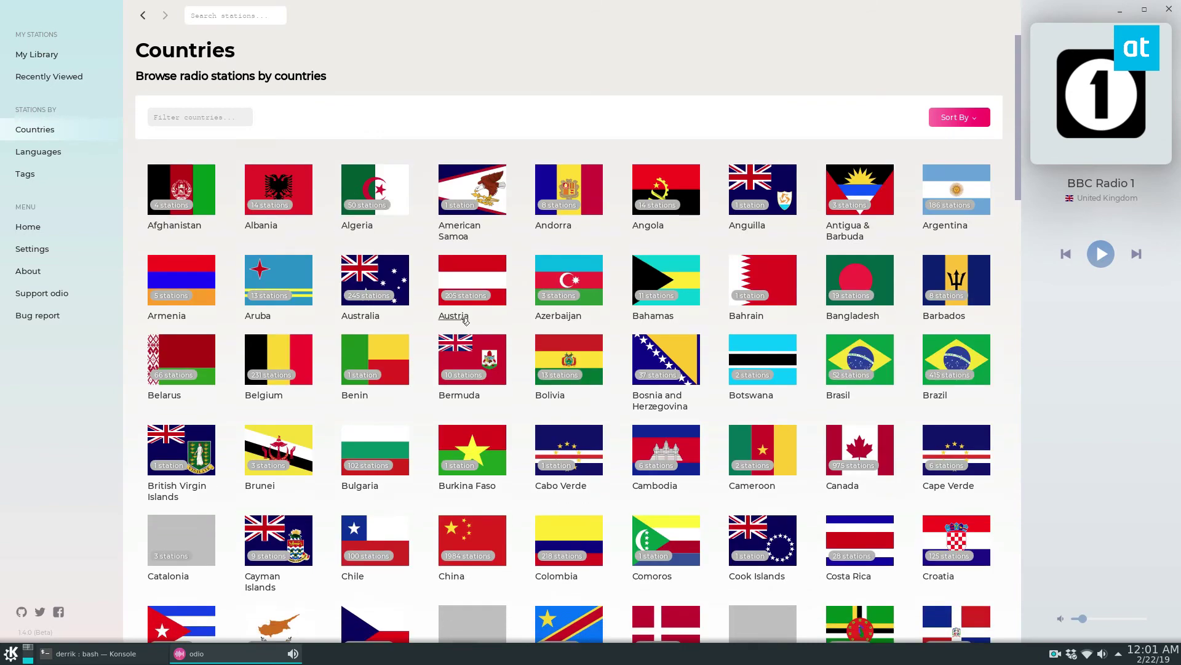
scroll(409, 169, down, 3)
click(374, 102)
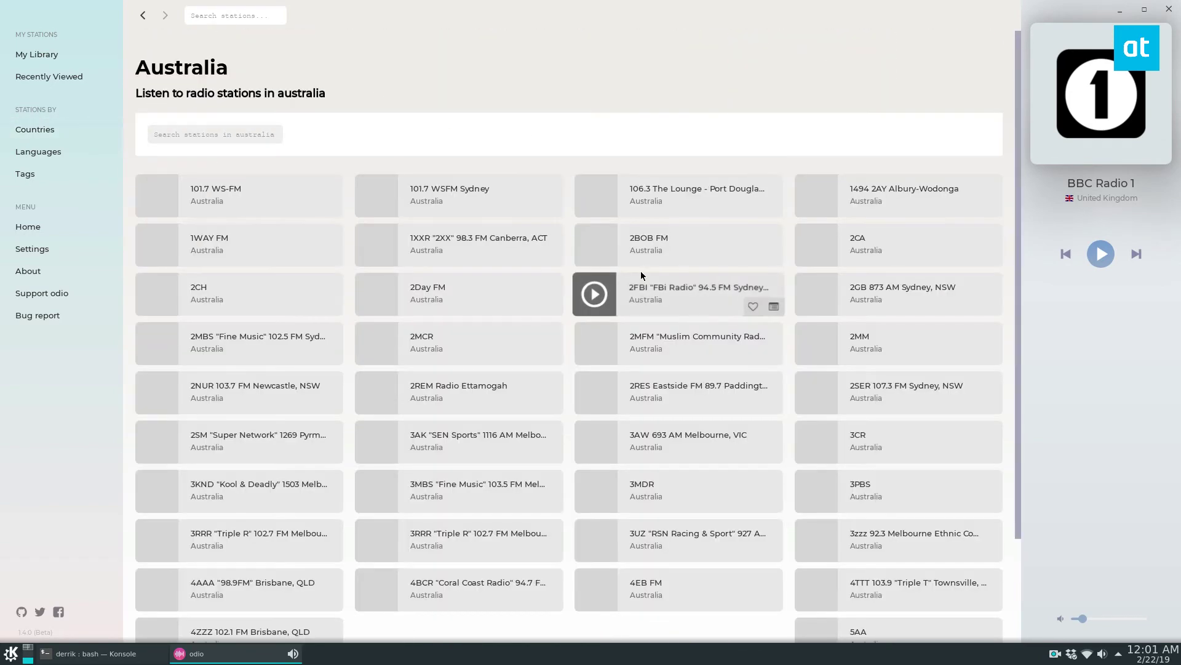
scroll(343, 401, down, 3)
click(39, 152)
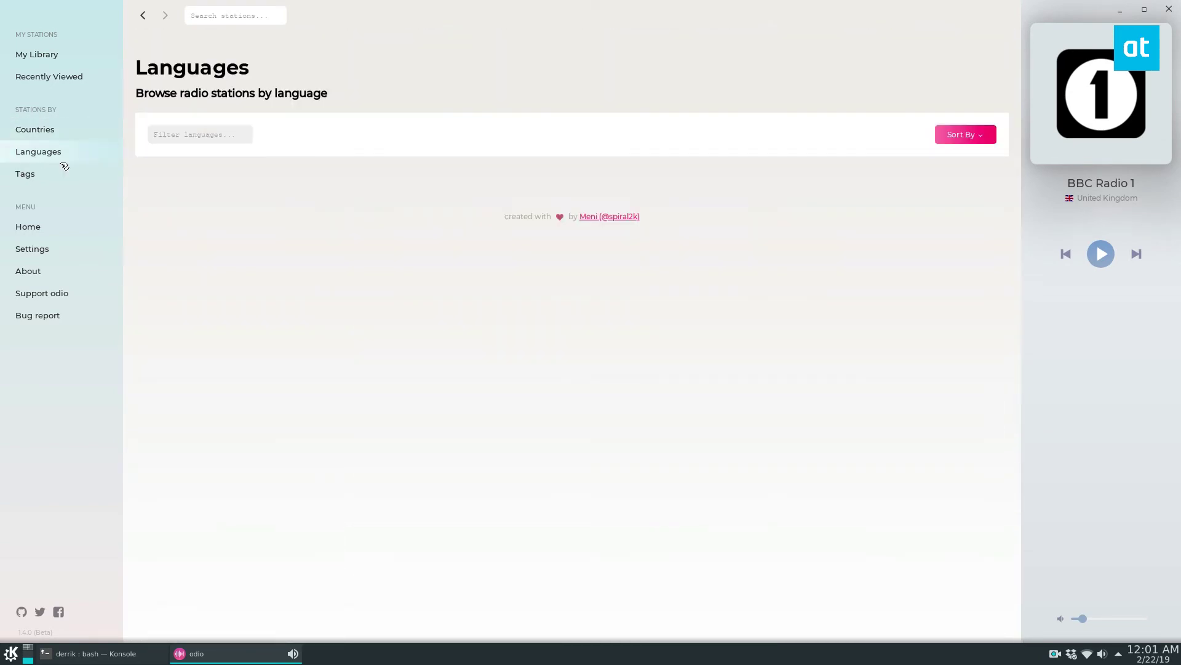
click(231, 15)
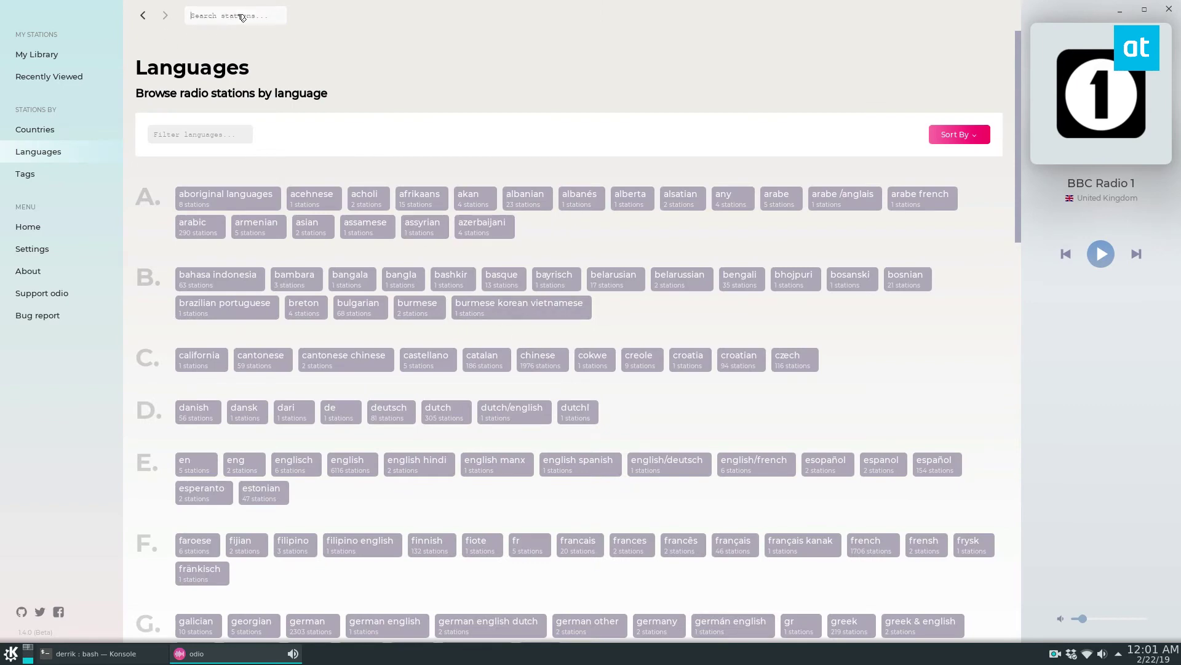
text(rock)
Search stations for 'rock' and play the German station 2ROCK
key(Return)
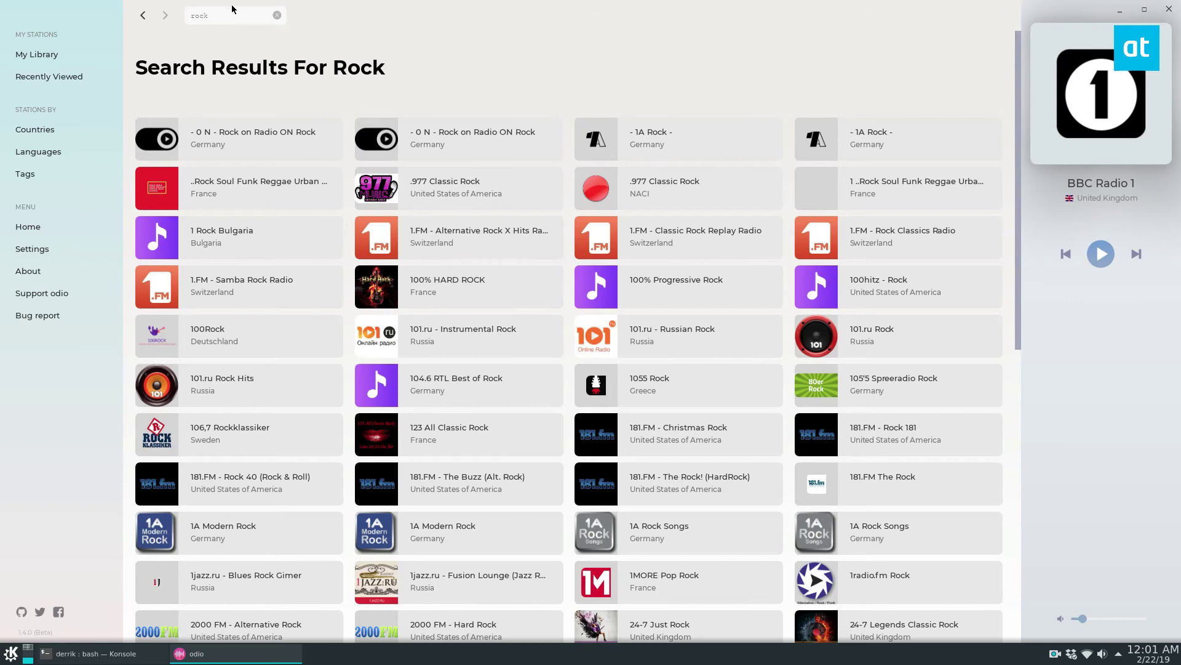
scroll(442, 243, down, 1)
scroll(442, 242, down, 2)
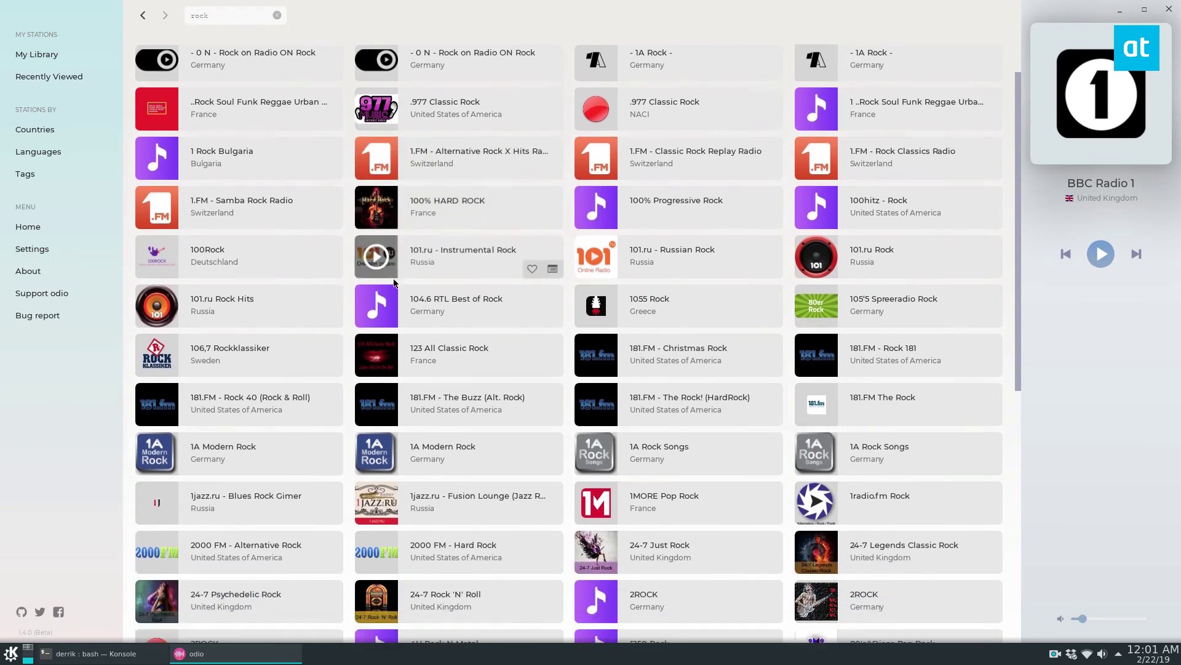
scroll(462, 259, down, 3)
scroll(554, 277, down, 1)
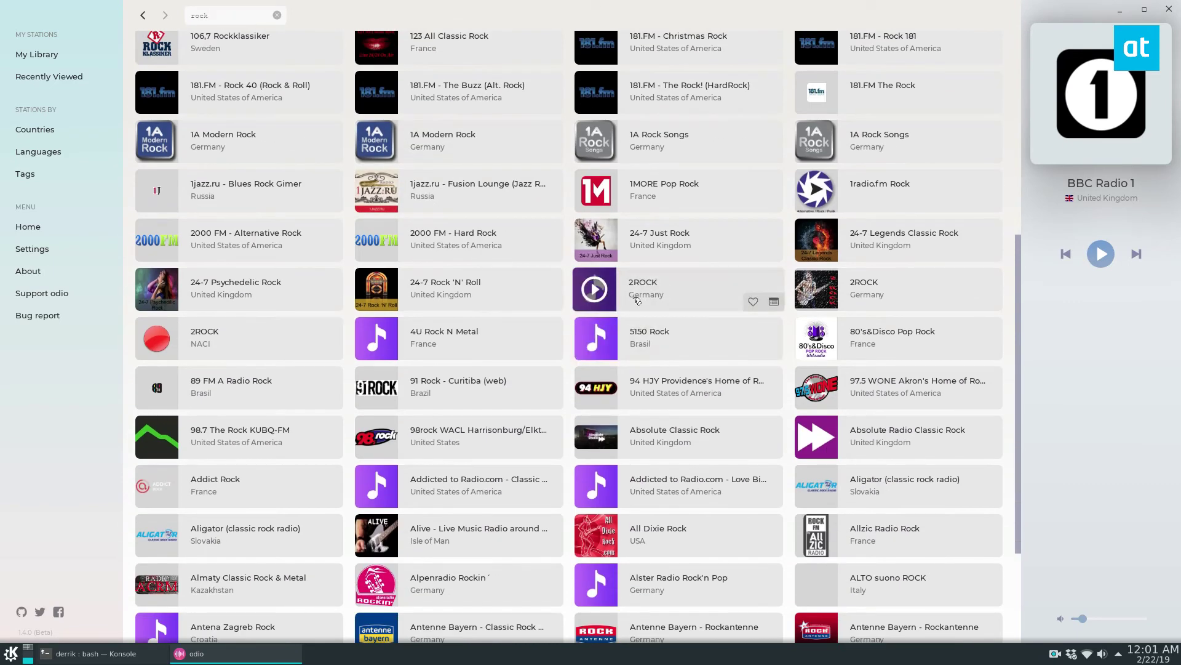
click(596, 288)
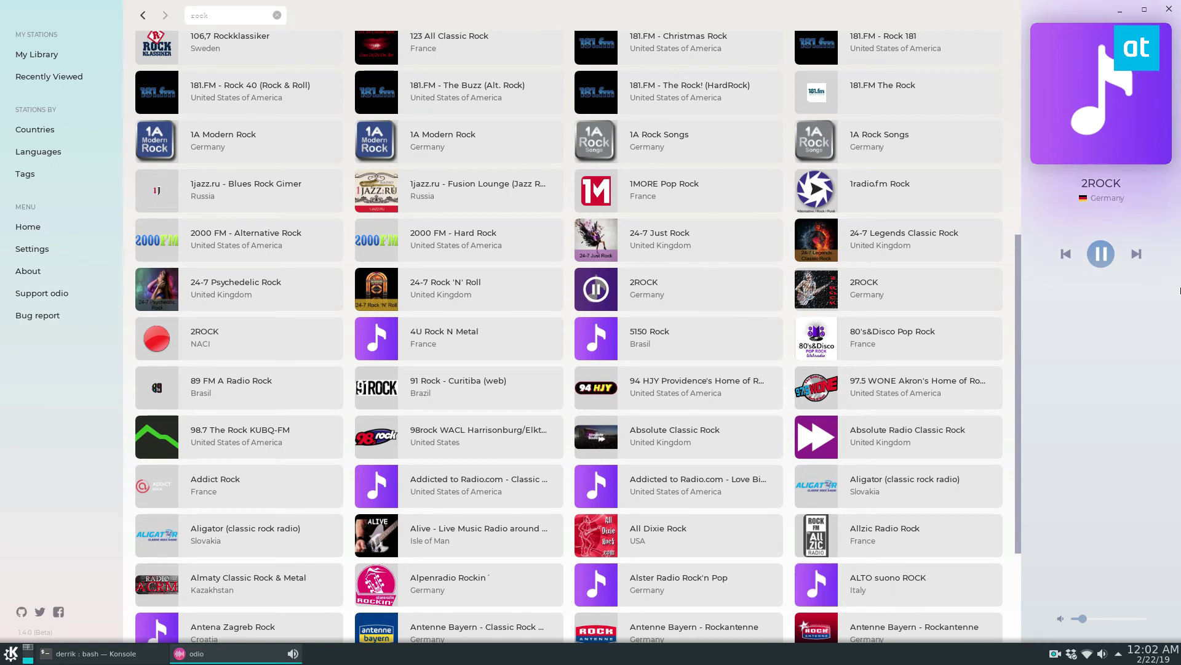
Restore Odio from full screen and drag its window up and left
click(1144, 9)
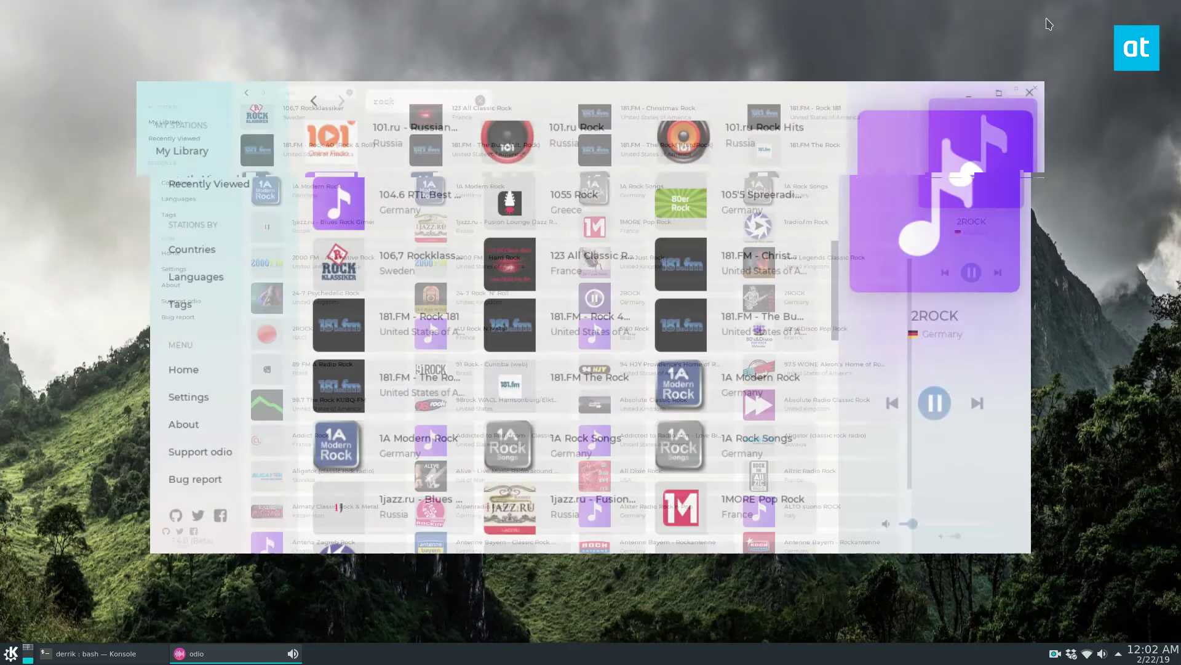
drag(482, 138, 449, 93)
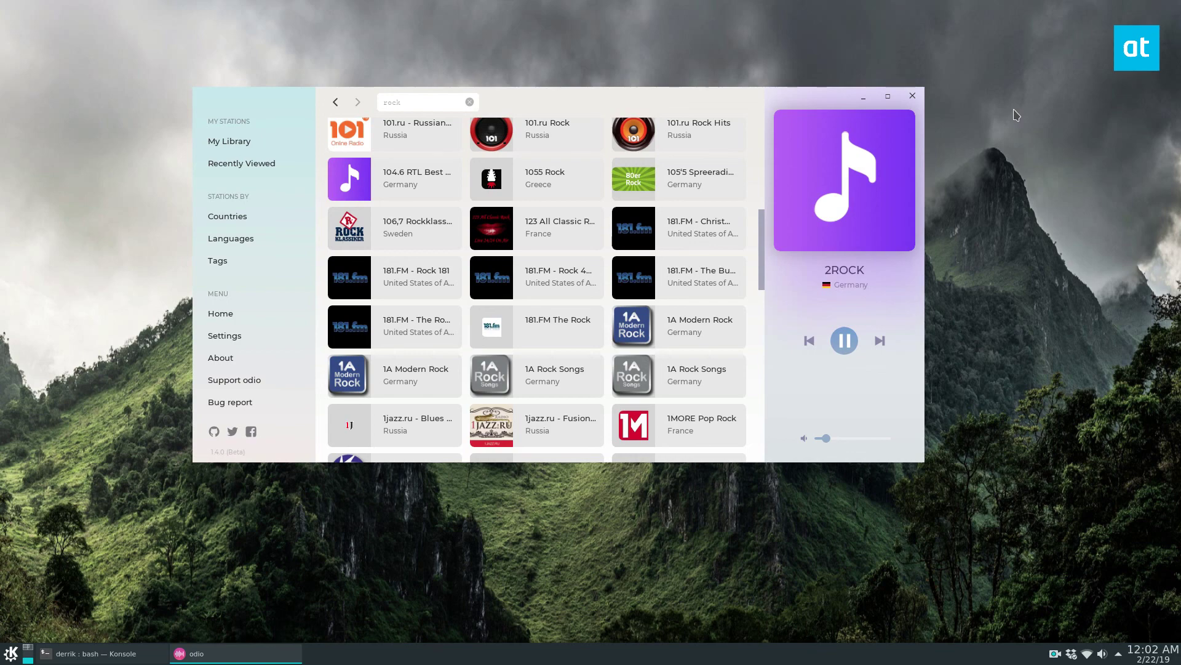
drag(859, 370, 883, 462)
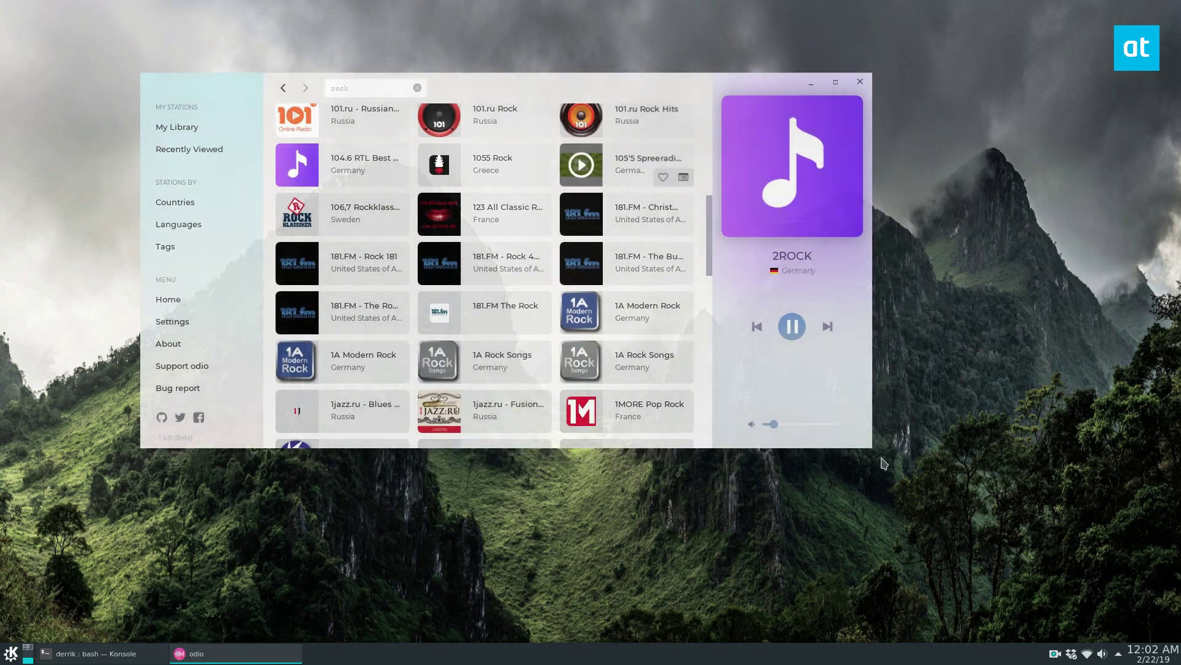
click(1055, 654)
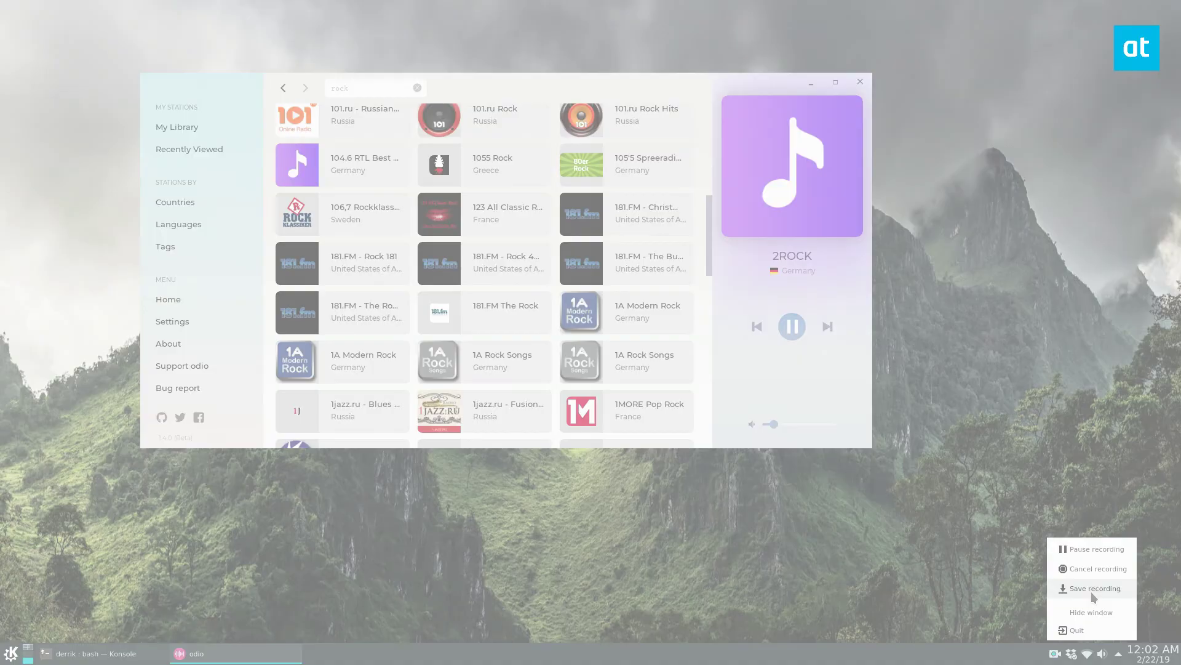